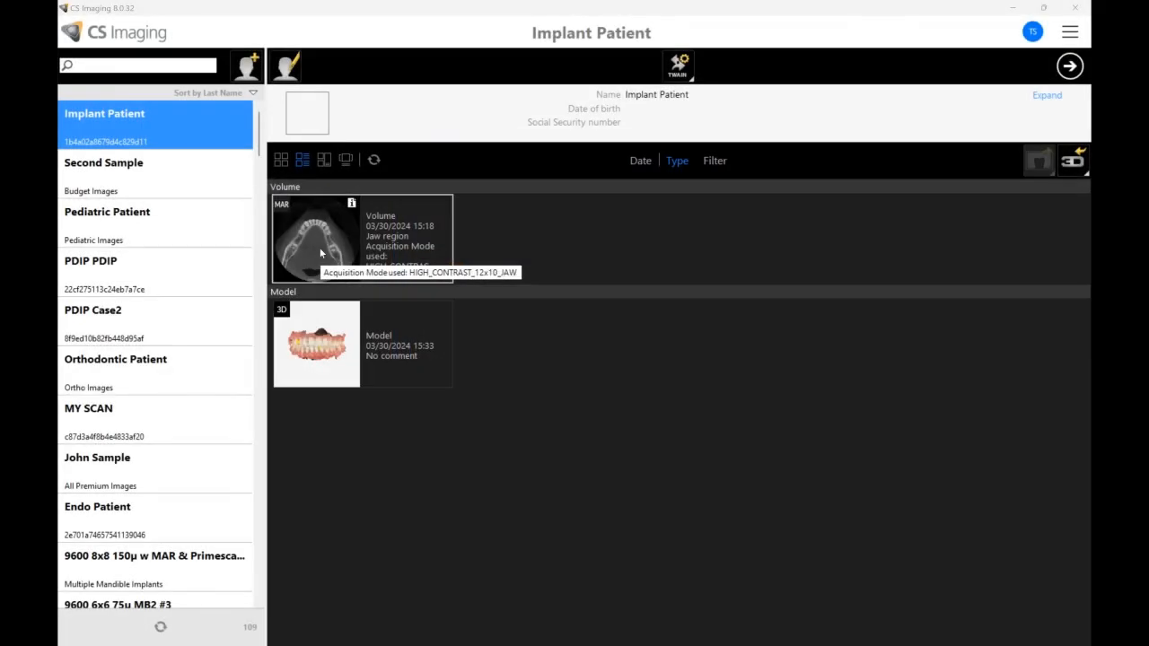
# - Open the patient's 03/30/2024 jaw volume and generate the dental arches with AI in the Curve workspace
pyautogui.click(321, 251)
pyautogui.doubleClick(321, 253)
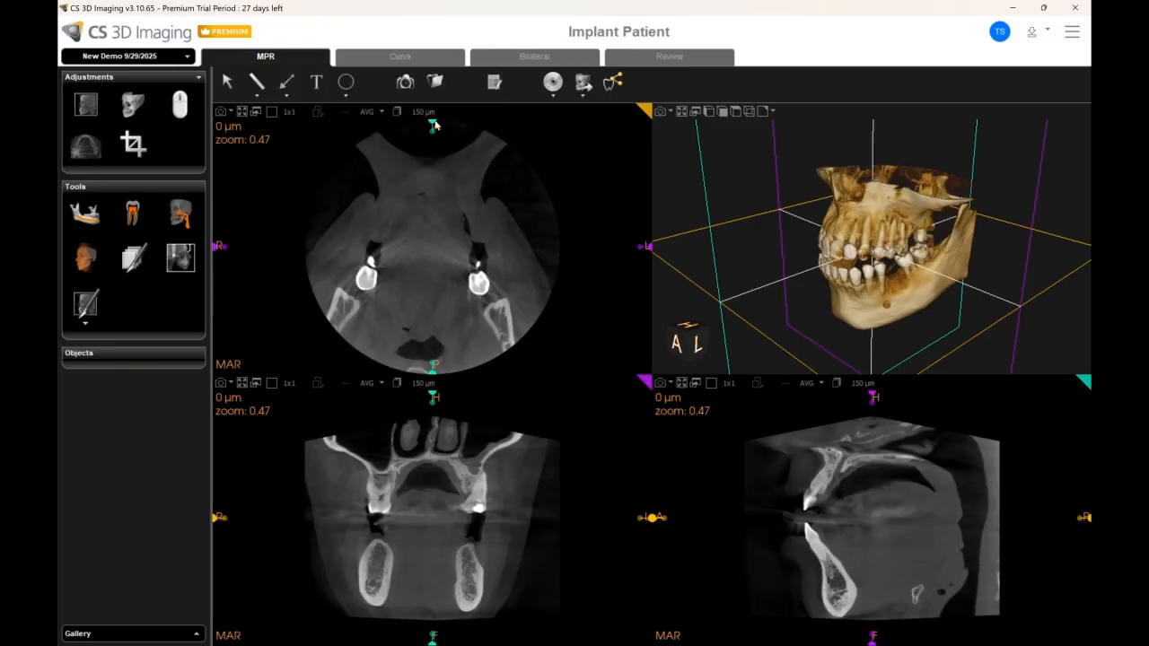
pyautogui.click(404, 56)
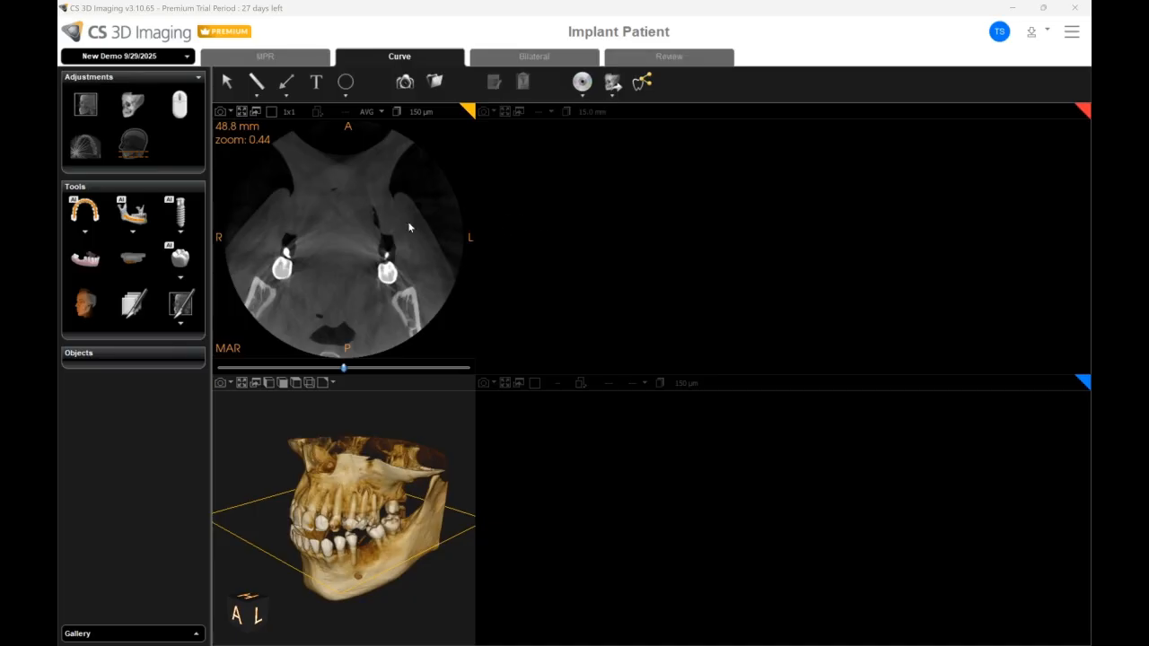
pyautogui.click(86, 215)
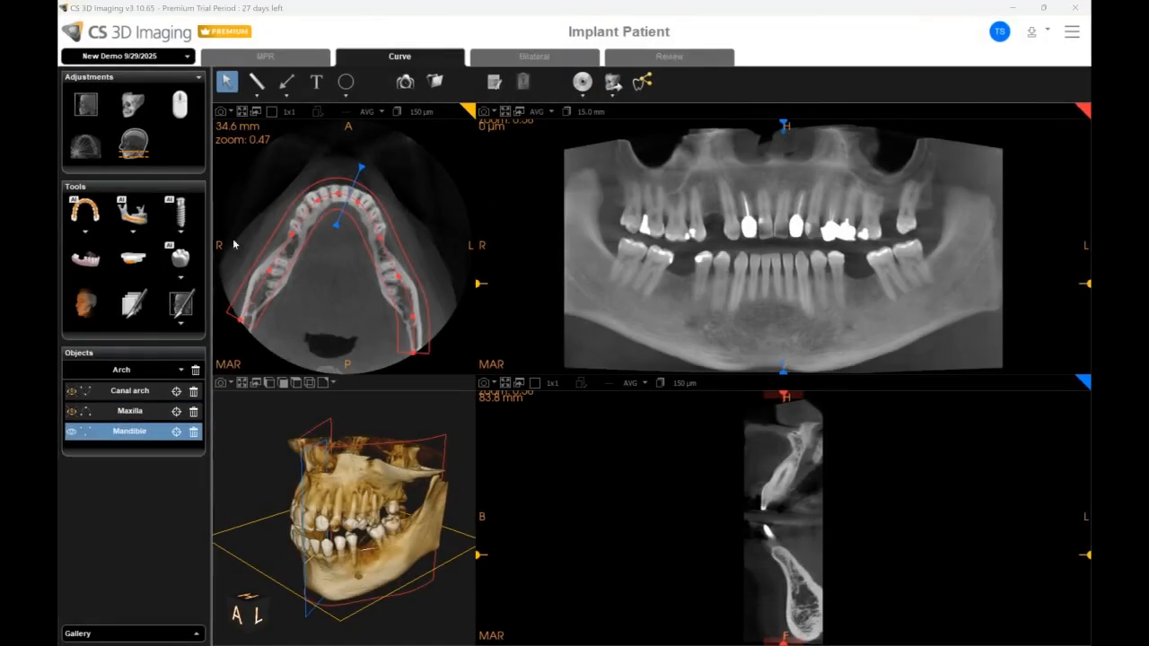
# - Trace the nerve canals with AI and align the open-mouth Mandible model with the volume
pyautogui.click(133, 212)
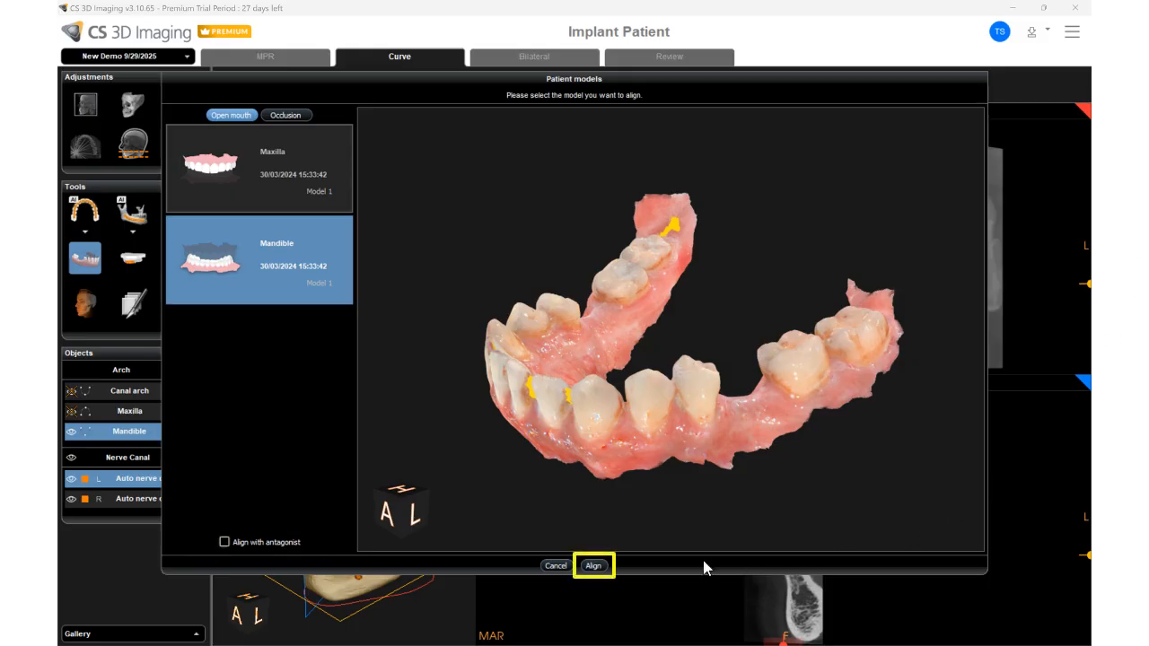
pyautogui.click(594, 565)
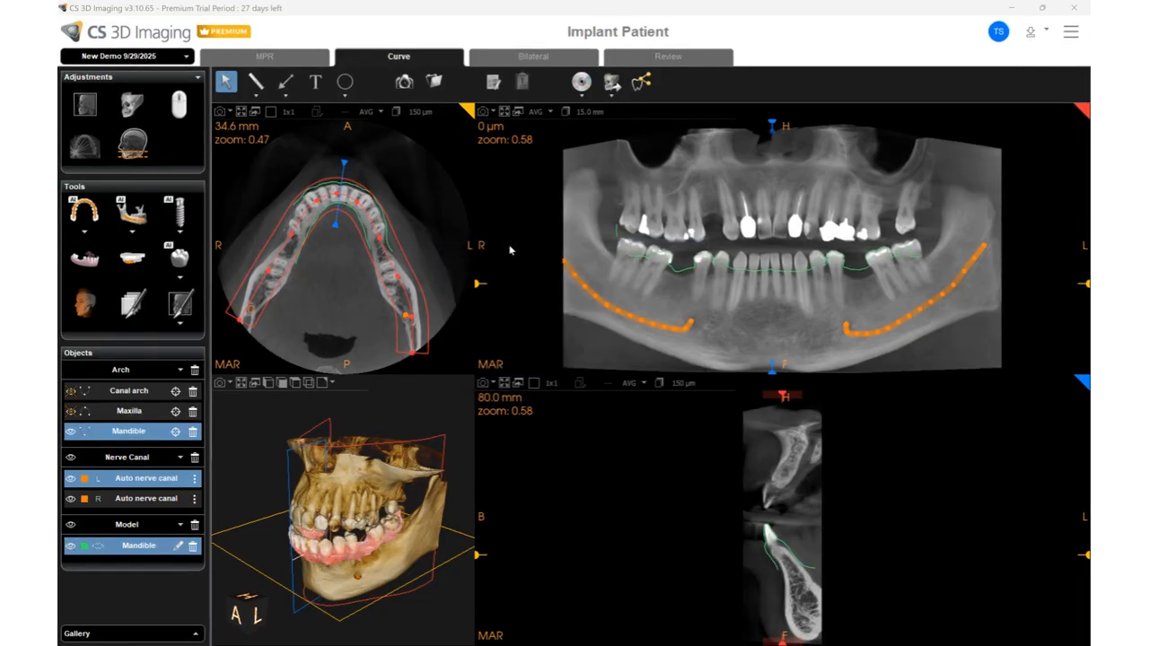
pyautogui.moveTo(773, 126)
pyautogui.mouseDown()
pyautogui.moveTo(686, 126)
pyautogui.moveTo(787, 127)
pyautogui.mouseUp()
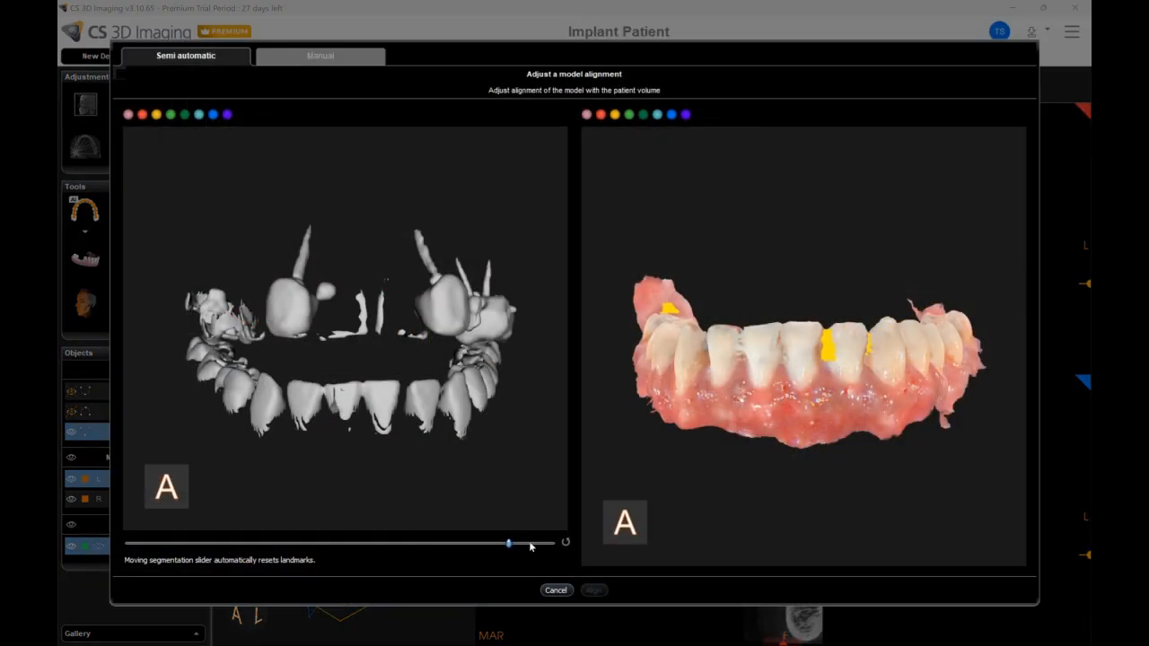
# - Lower the volume segmentation threshold and place three matching landmarks on the lower front teeth of the volume and the mandible model
pyautogui.moveTo(533, 543); pyautogui.dragTo(450, 544)
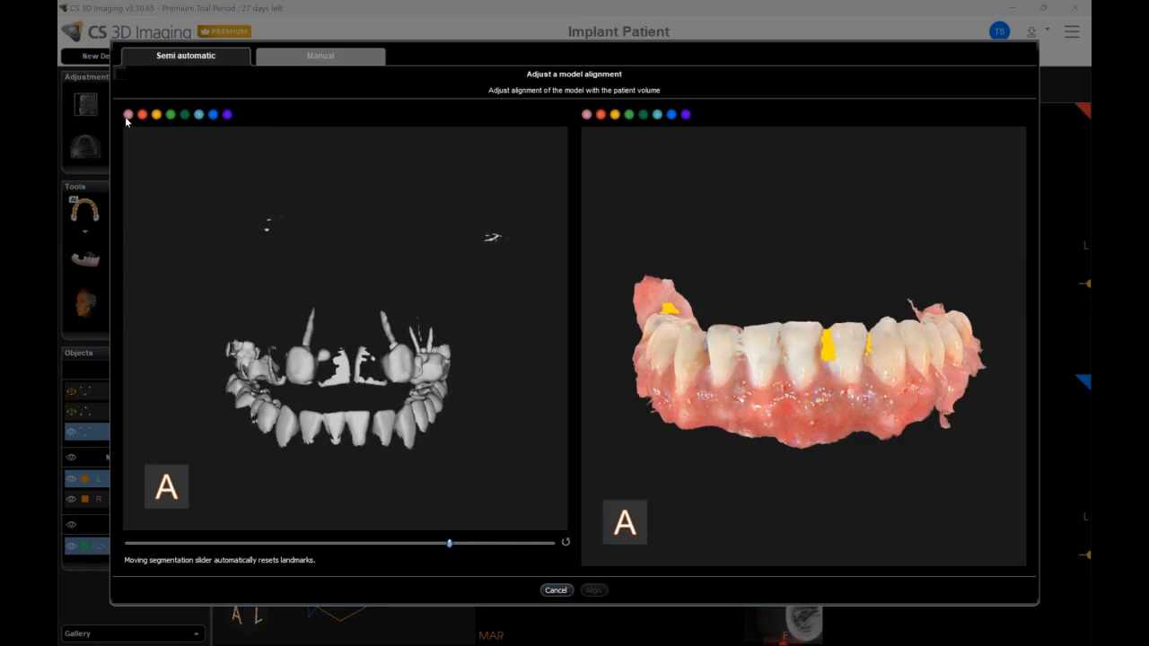
pyautogui.click(336, 422)
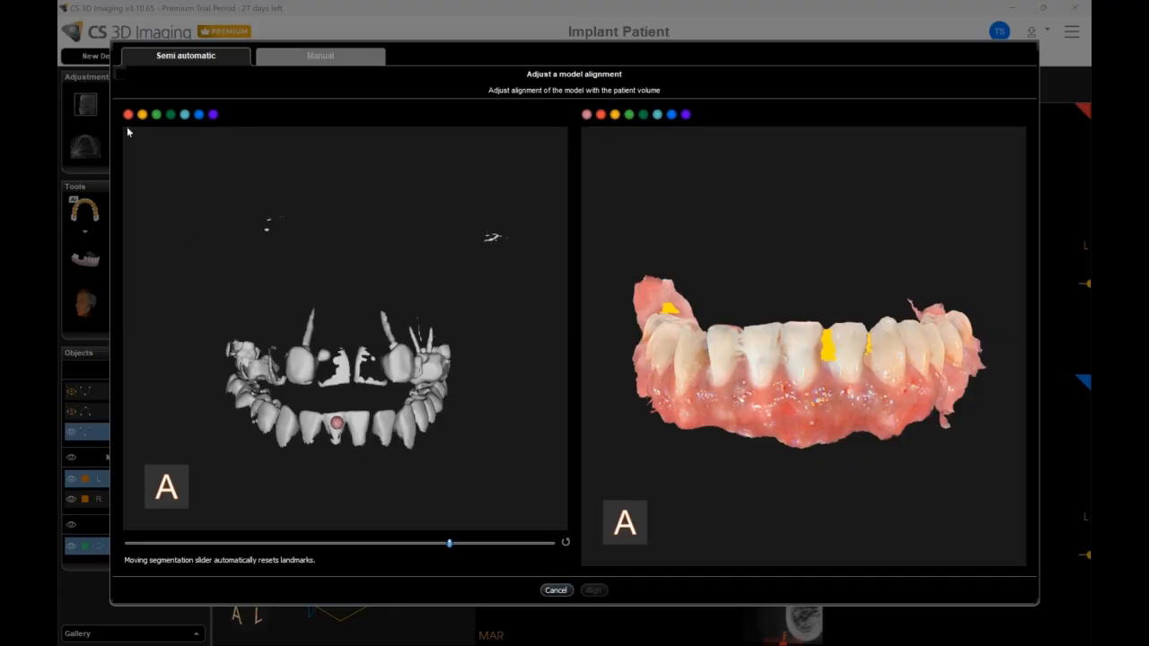
pyautogui.click(359, 433)
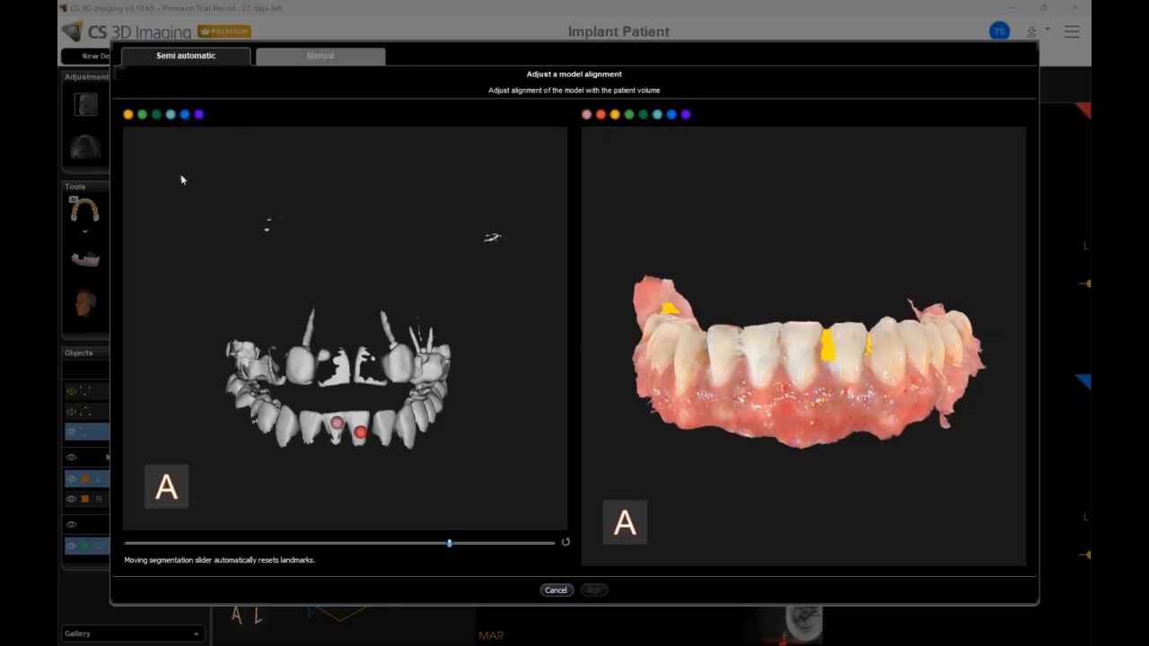
pyautogui.click(381, 425)
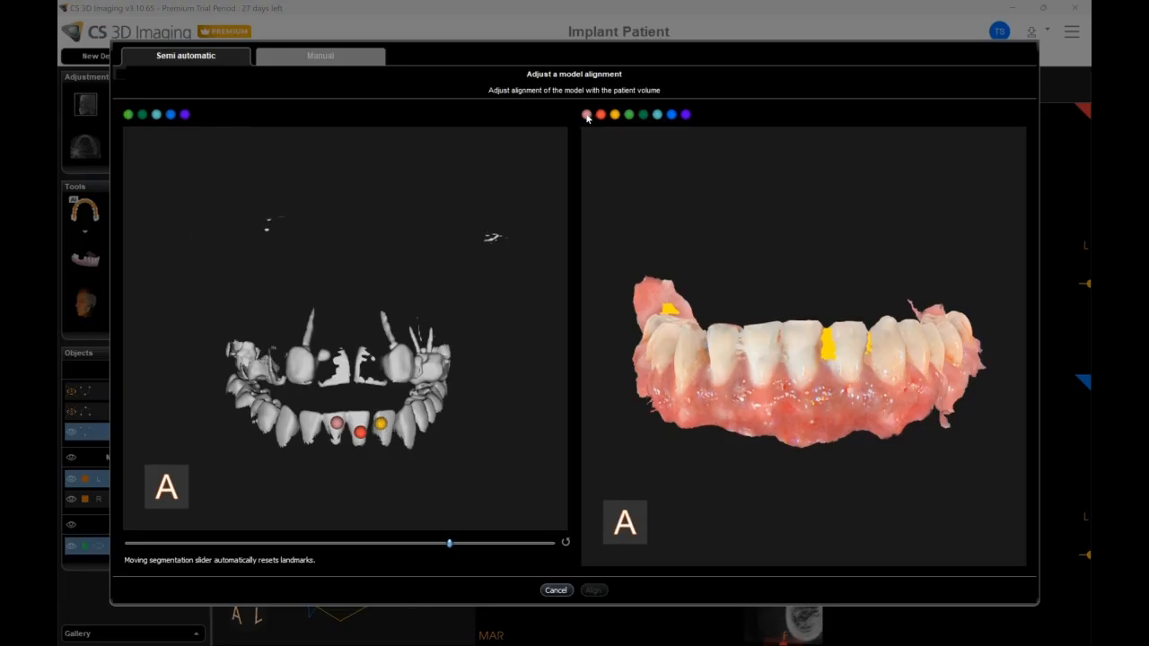
pyautogui.click(763, 353)
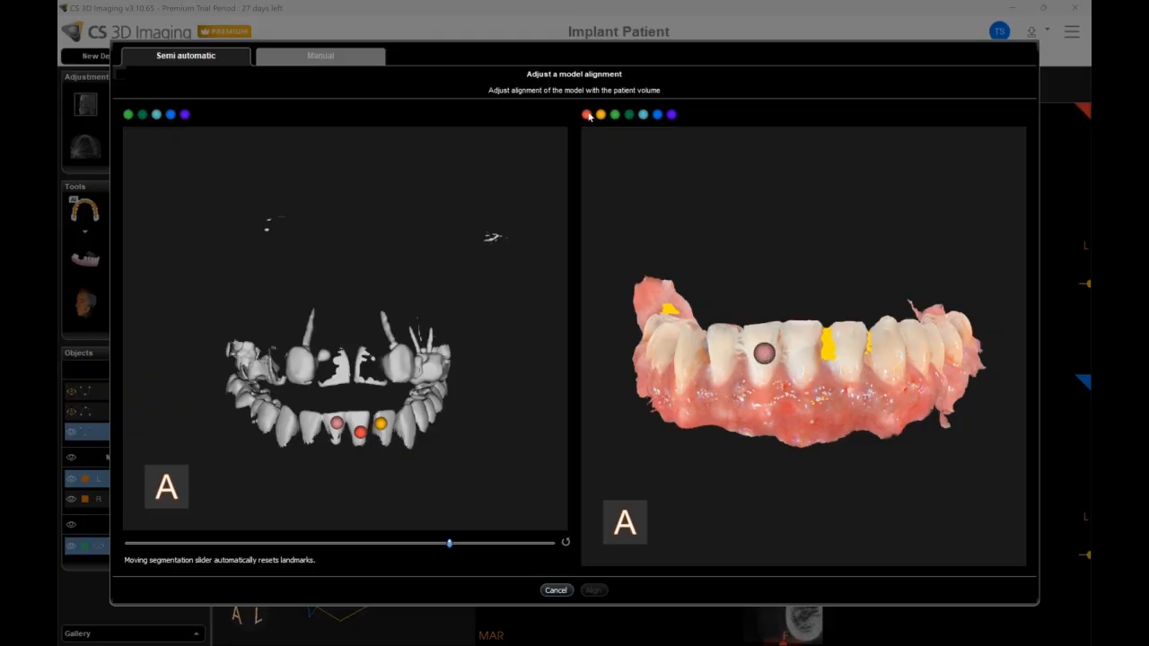
pyautogui.click(798, 351)
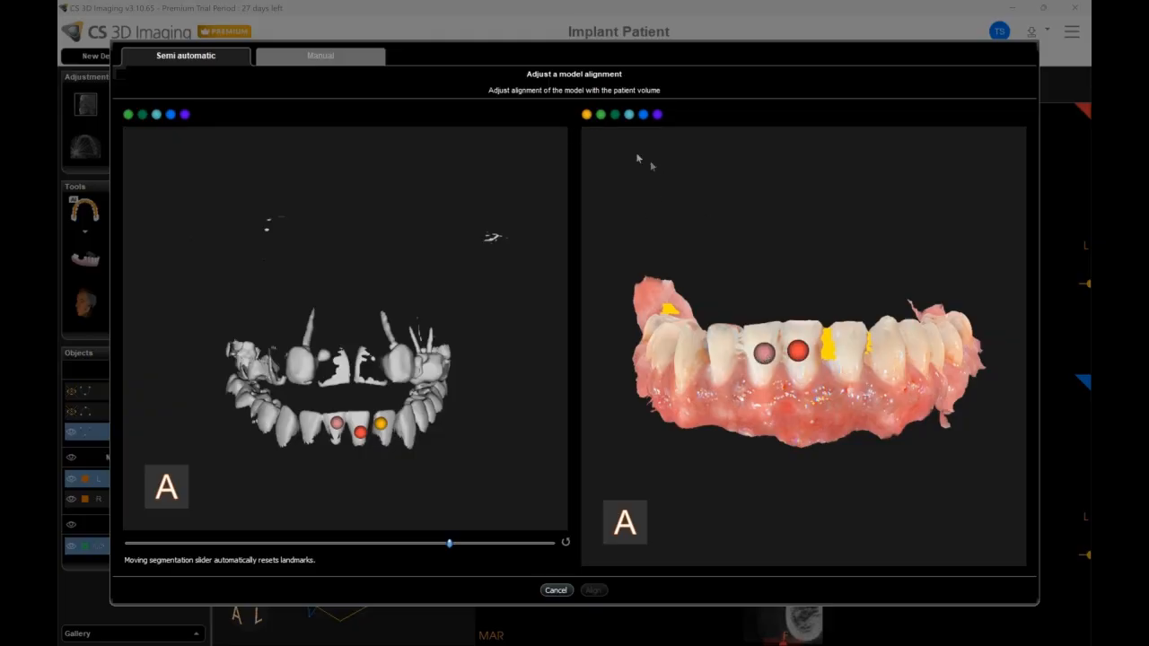
pyautogui.click(840, 352)
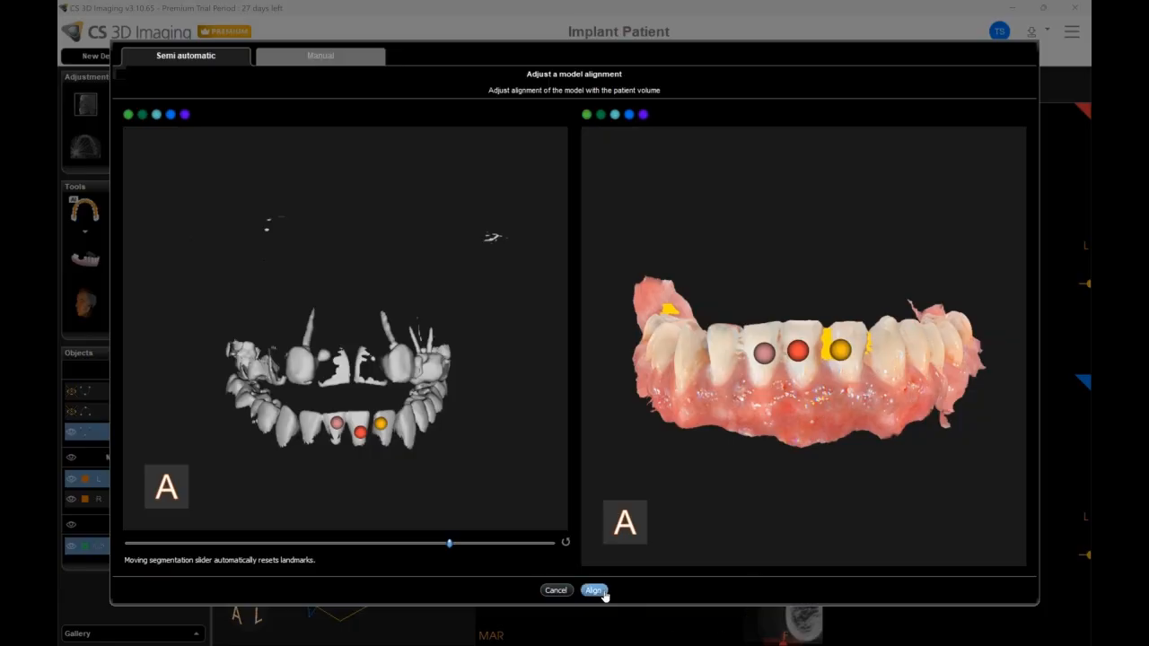
# - Try manually moving and rotating the mandible model against the volume, and set the transparency to 55
pyautogui.click(328, 59)
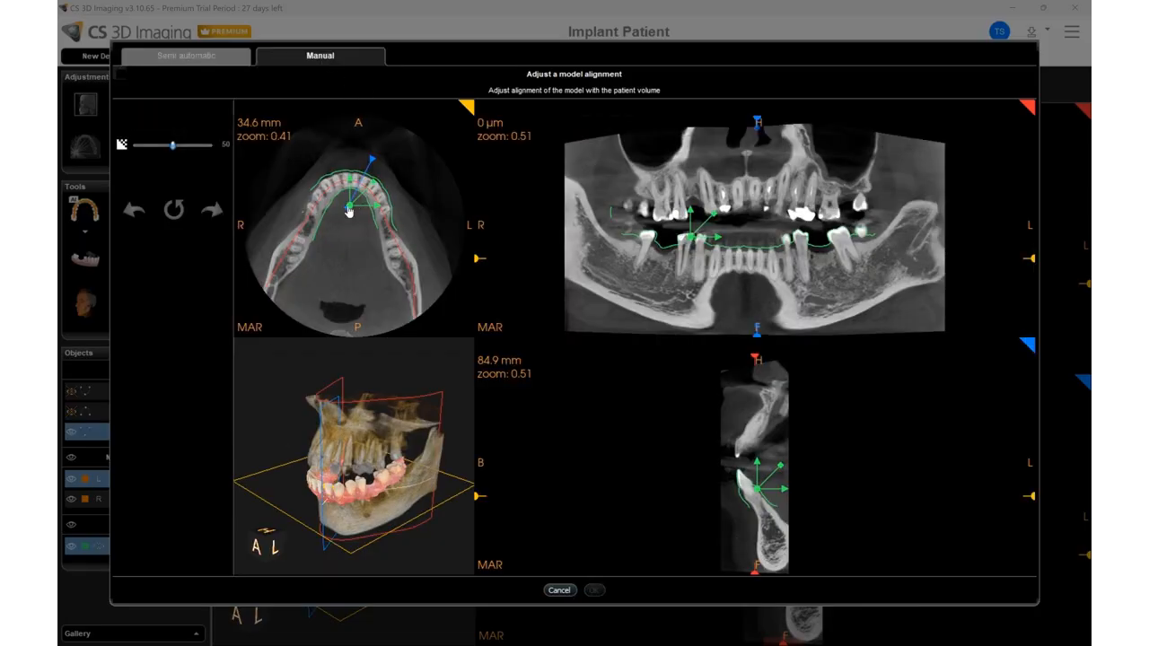
pyautogui.moveTo(349, 208); pyautogui.dragTo(348, 212)
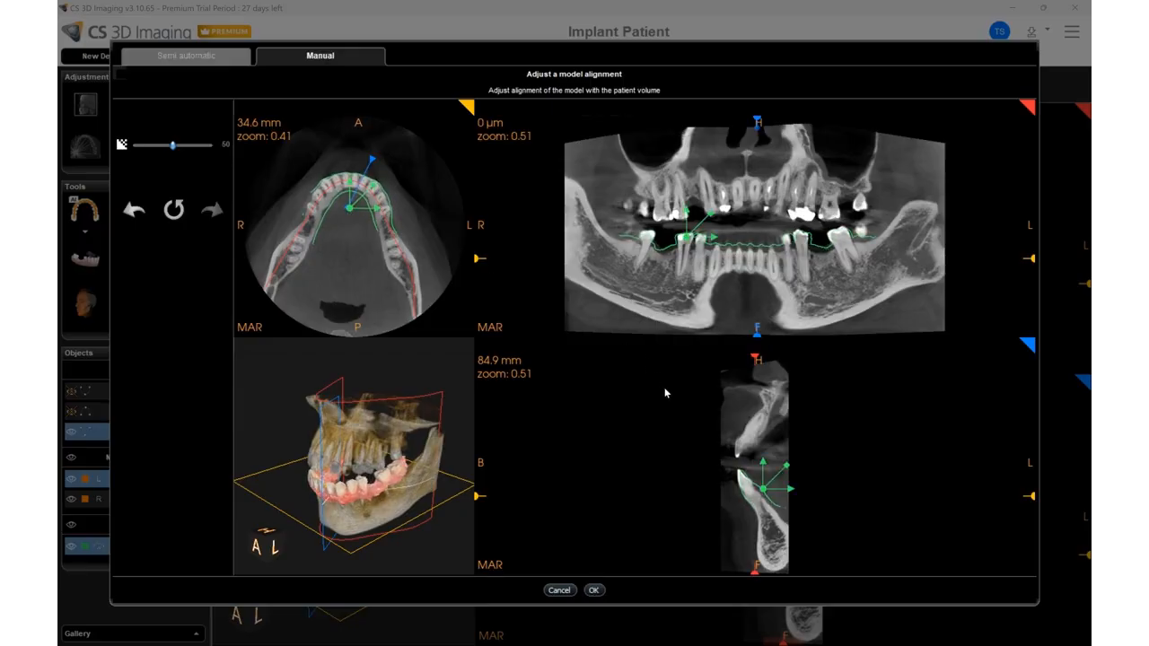
pyautogui.moveTo(787, 470); pyautogui.dragTo(786, 466)
pyautogui.moveTo(173, 146)
pyautogui.mouseDown()
pyautogui.moveTo(164, 148)
pyautogui.moveTo(177, 149)
pyautogui.mouseUp()
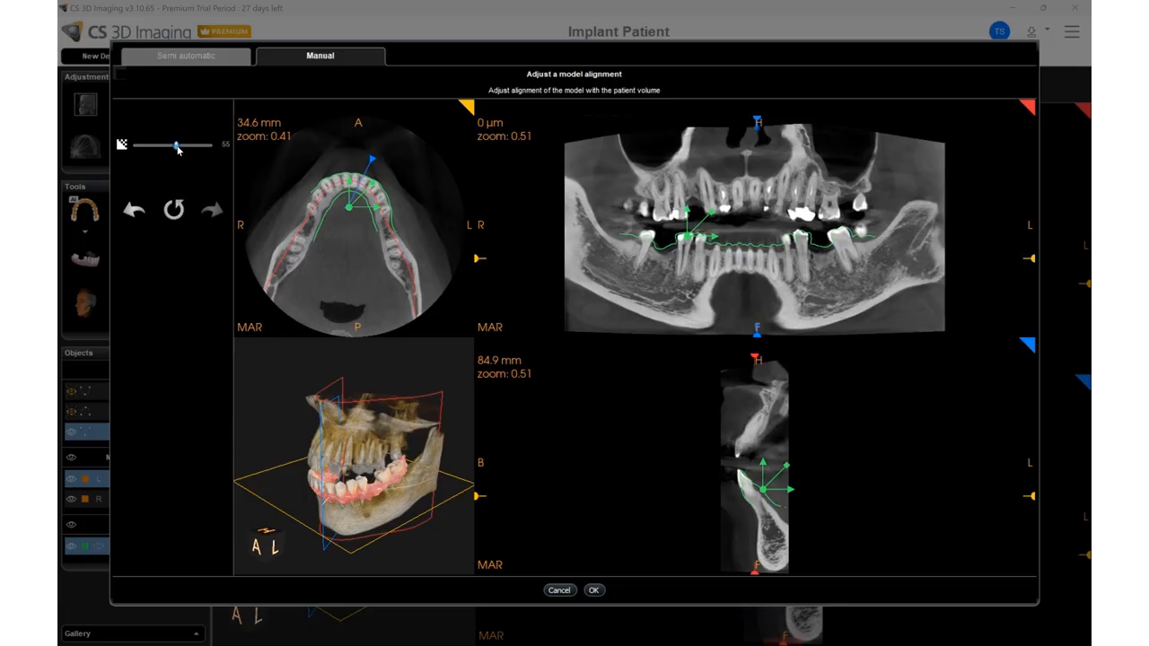
# - Undo and redo the last manual alignment change, and reset the mandible model's alignment
pyautogui.click(141, 214)
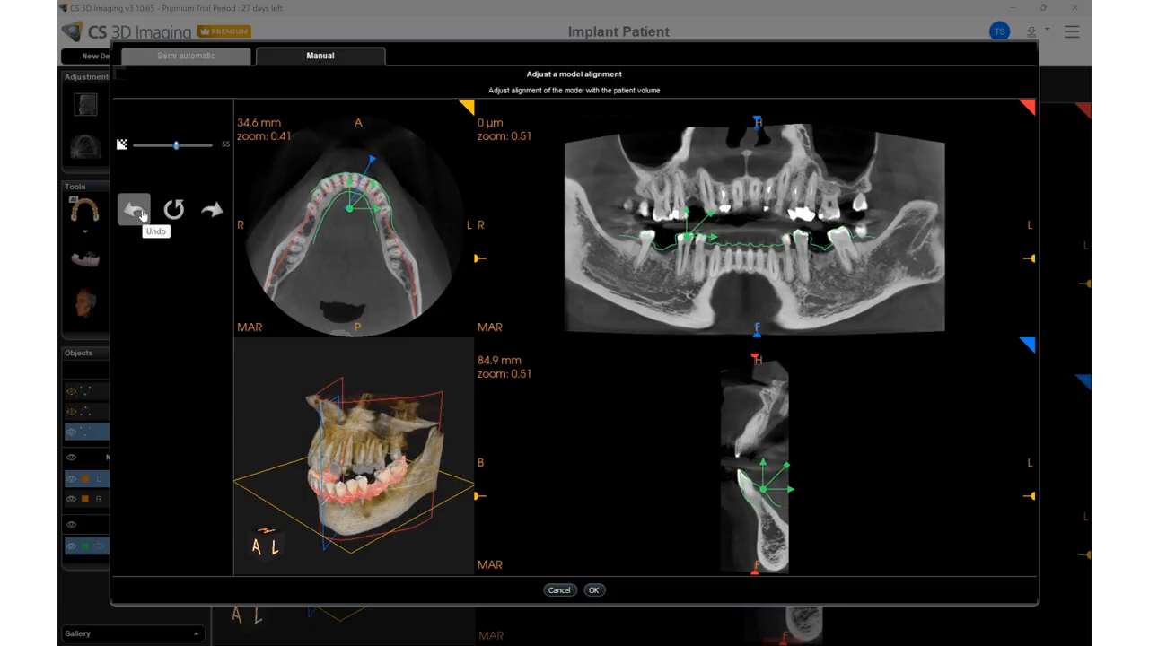
pyautogui.click(212, 212)
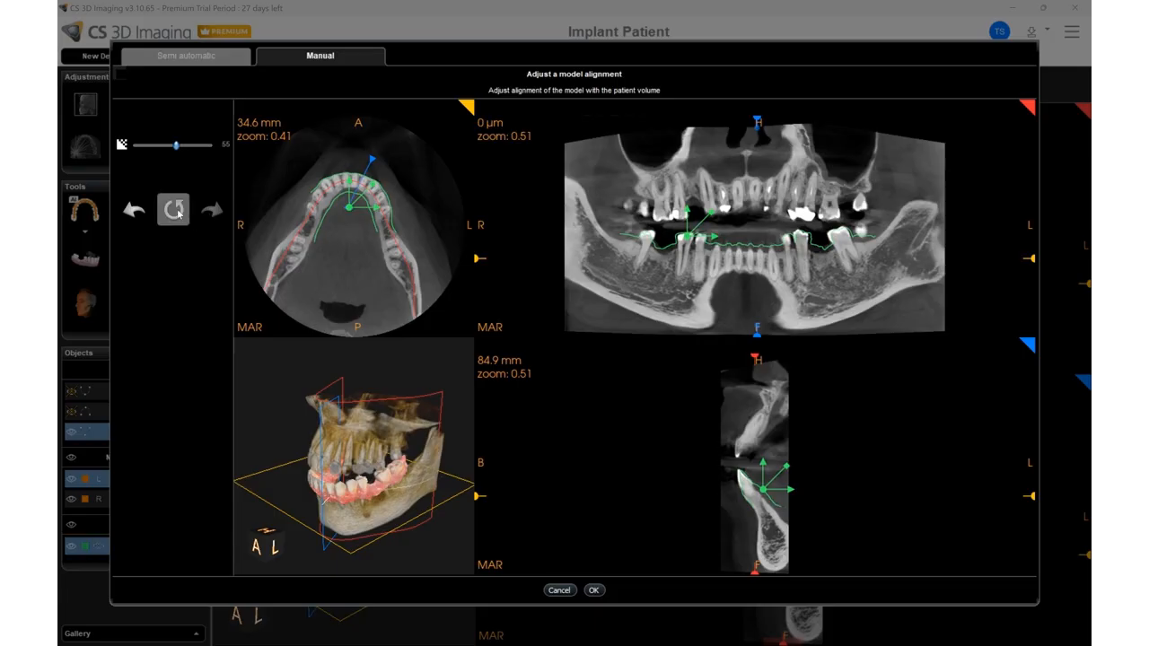
pyautogui.click(177, 212)
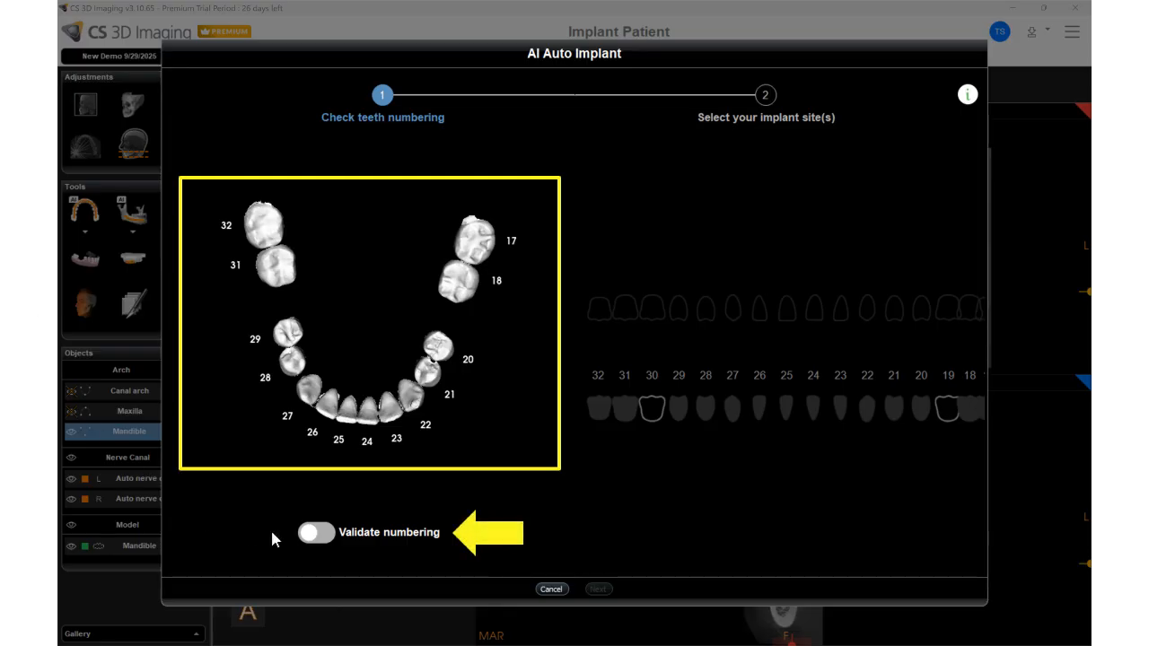
# - Validate the teeth numbering and choose sites 30 and 19 for the AI Auto Implant placement
pyautogui.click(309, 534)
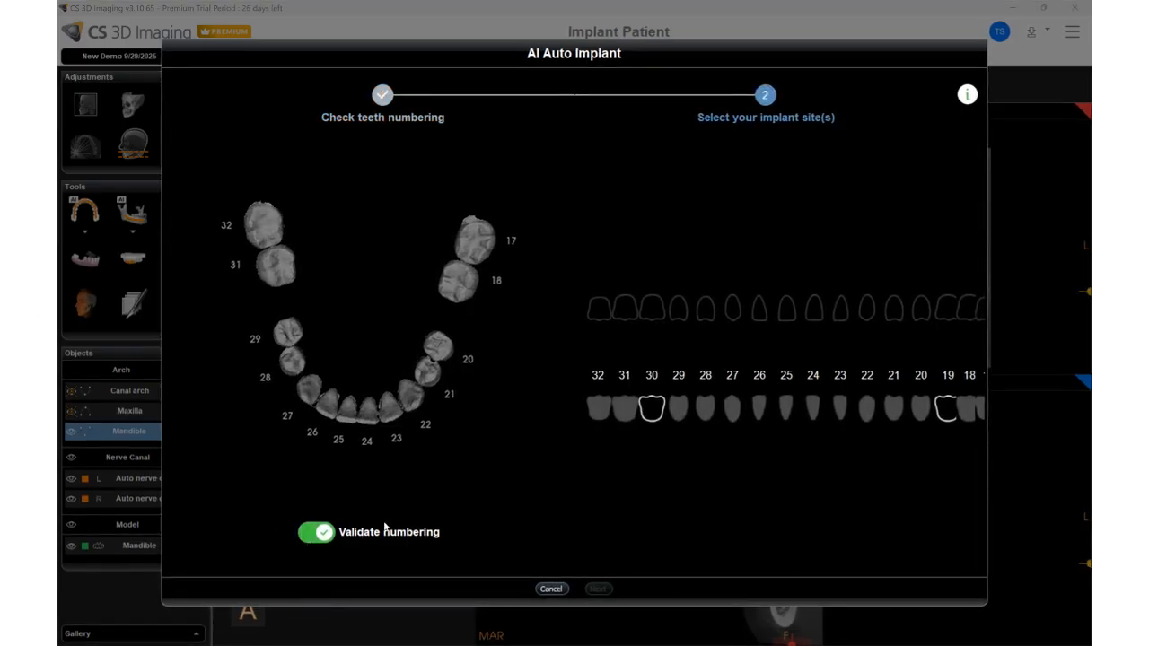
pyautogui.click(652, 408)
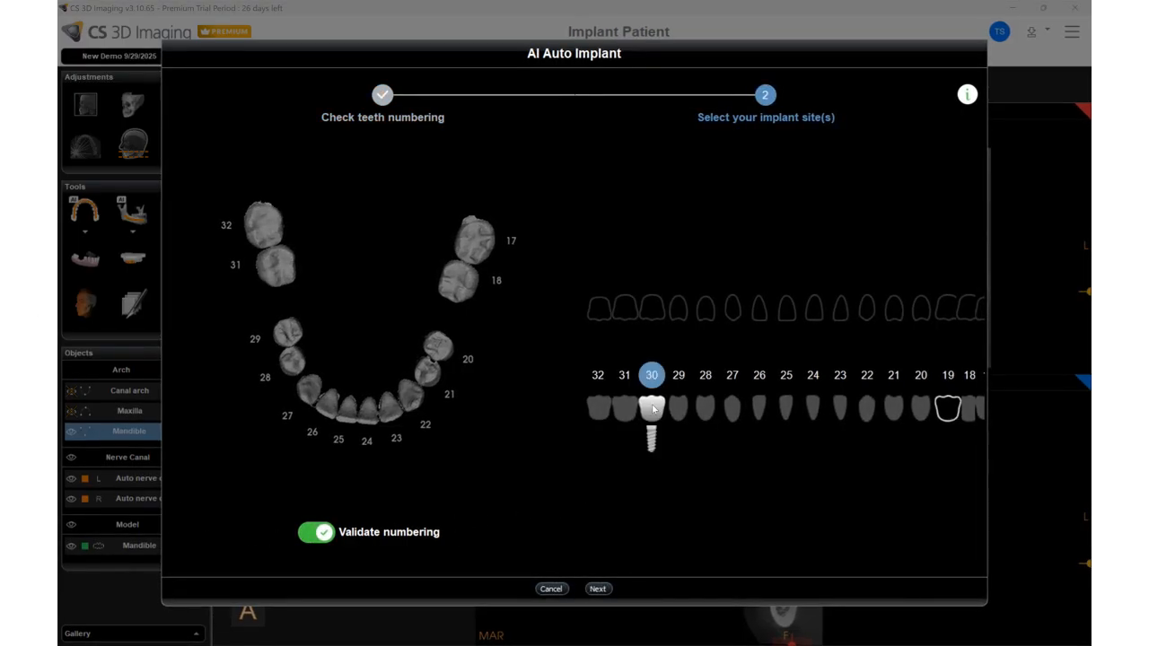
pyautogui.click(949, 411)
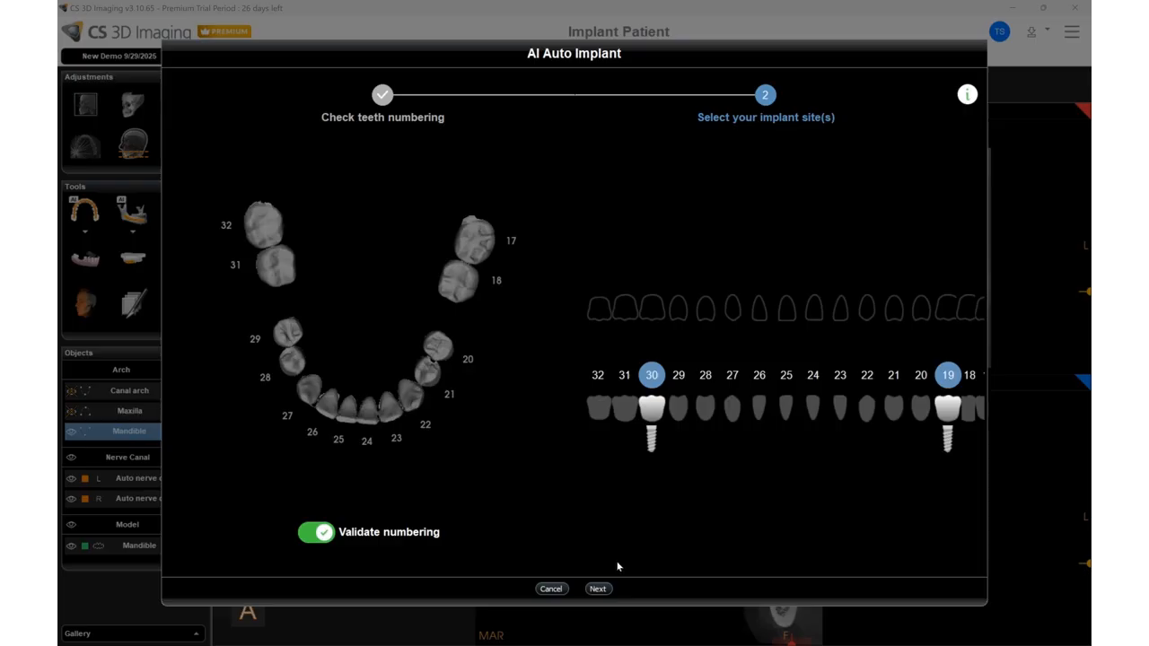
pyautogui.click(599, 589)
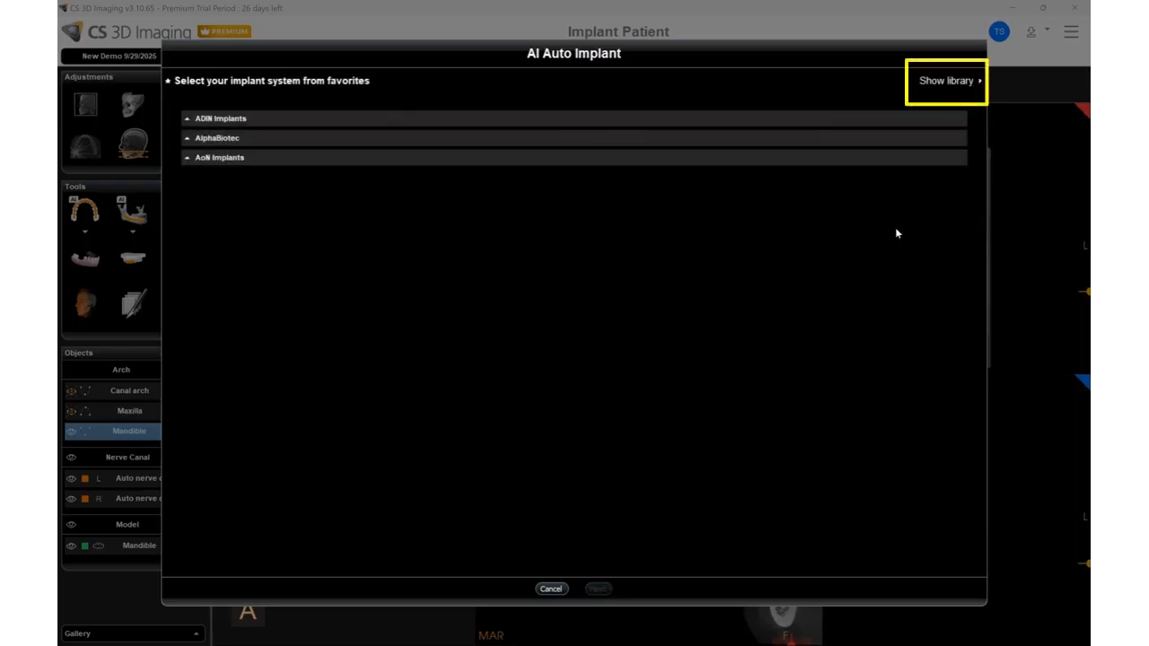
# - Choose the IDI Dental Implant system from the AIDI Biomedical library and place the implants
pyautogui.click(961, 88)
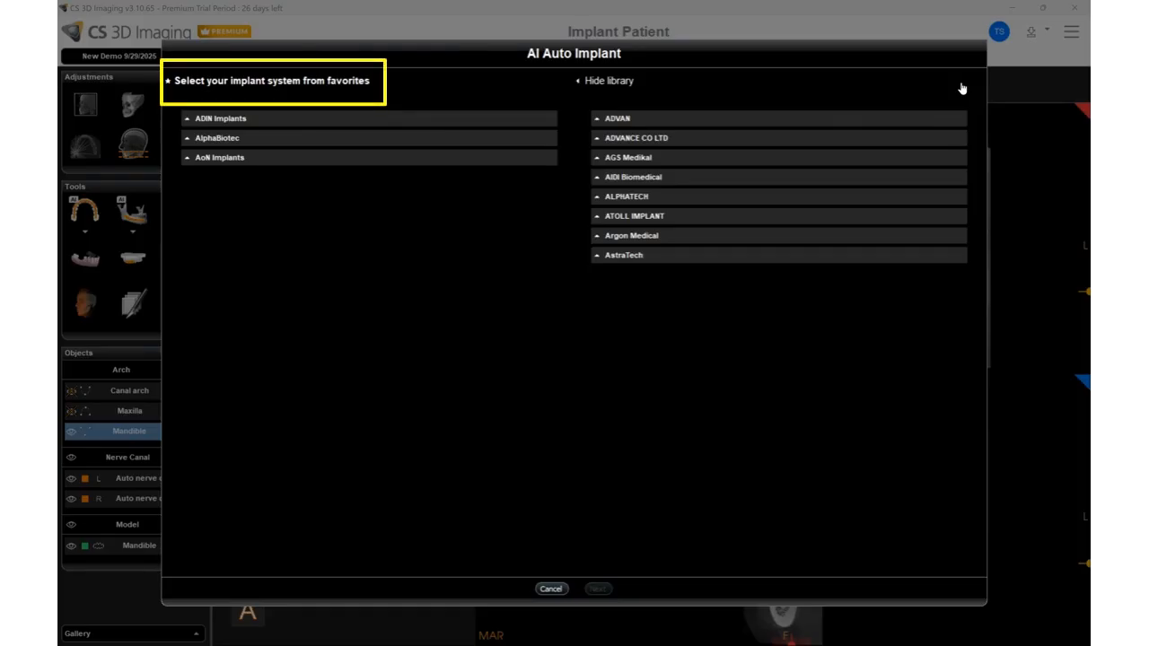
pyautogui.click(596, 179)
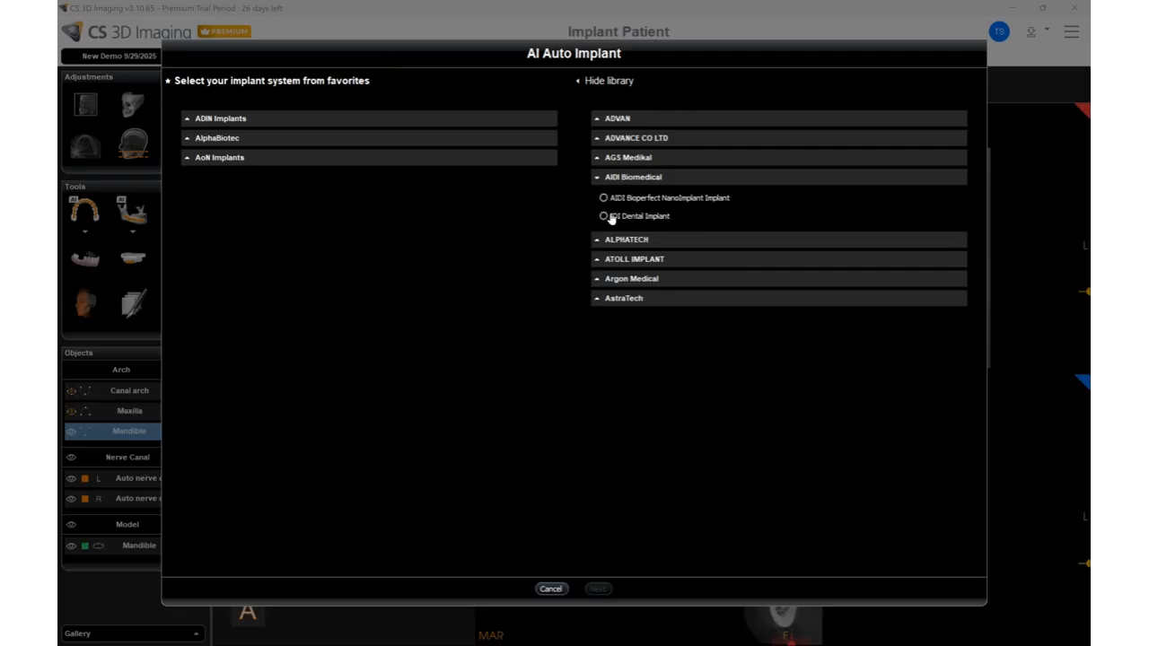
pyautogui.click(604, 216)
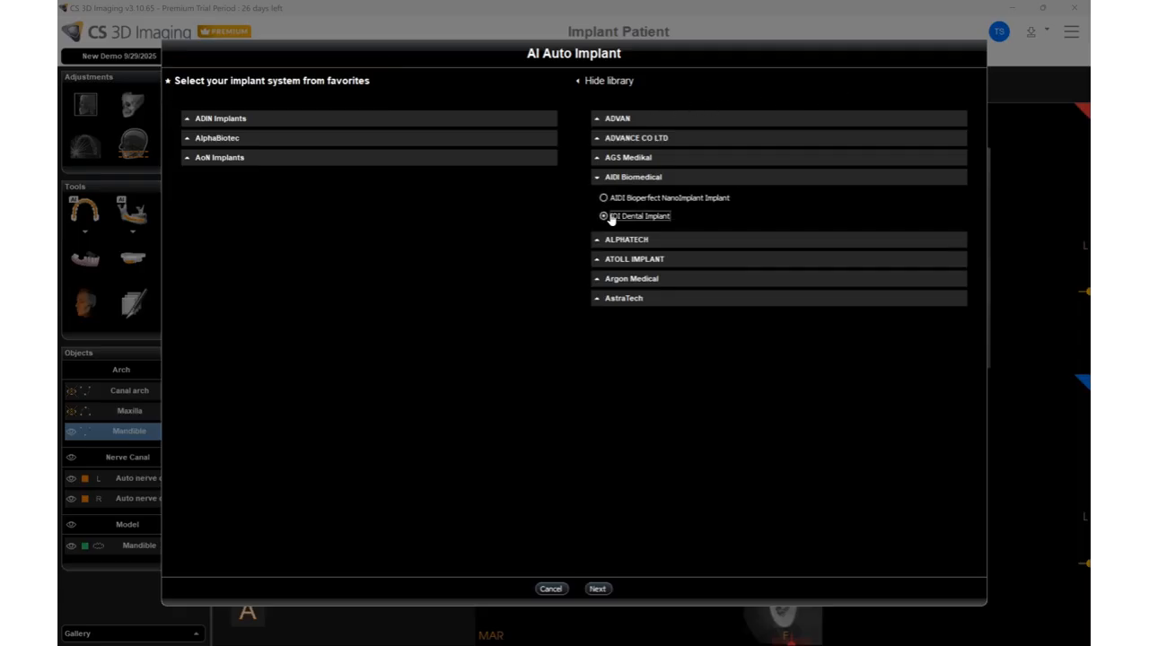
pyautogui.click(598, 589)
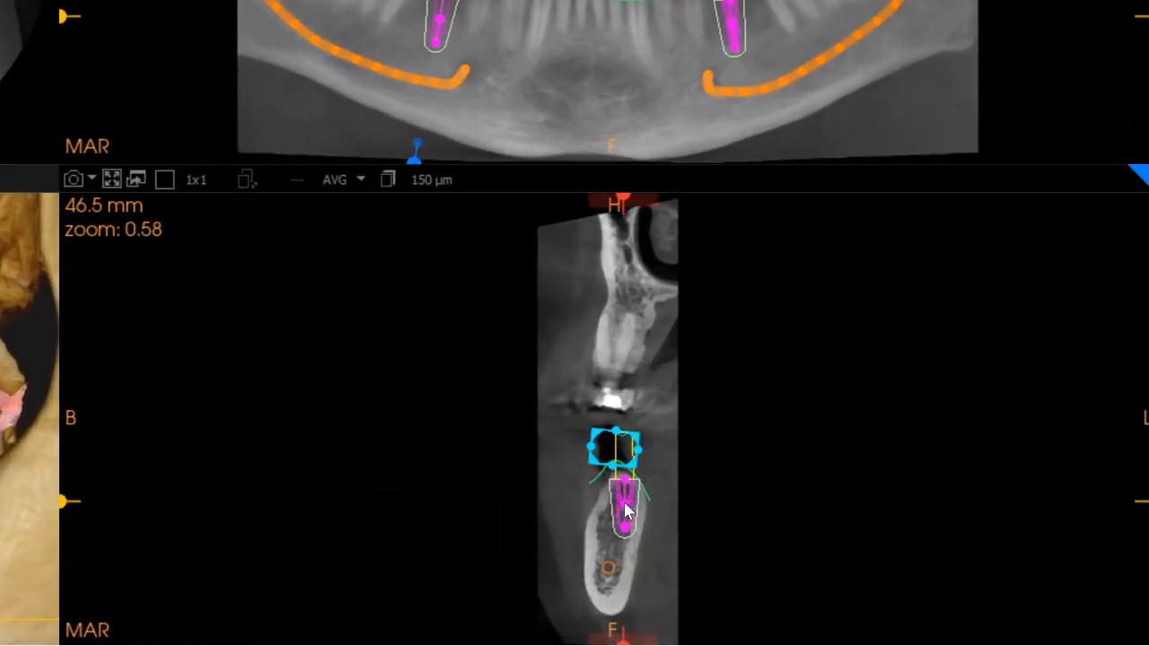
# - Adjust the position of implant #30 and the outline of its crown in the cross-sectional view
pyautogui.moveTo(626, 510); pyautogui.dragTo(616, 541)
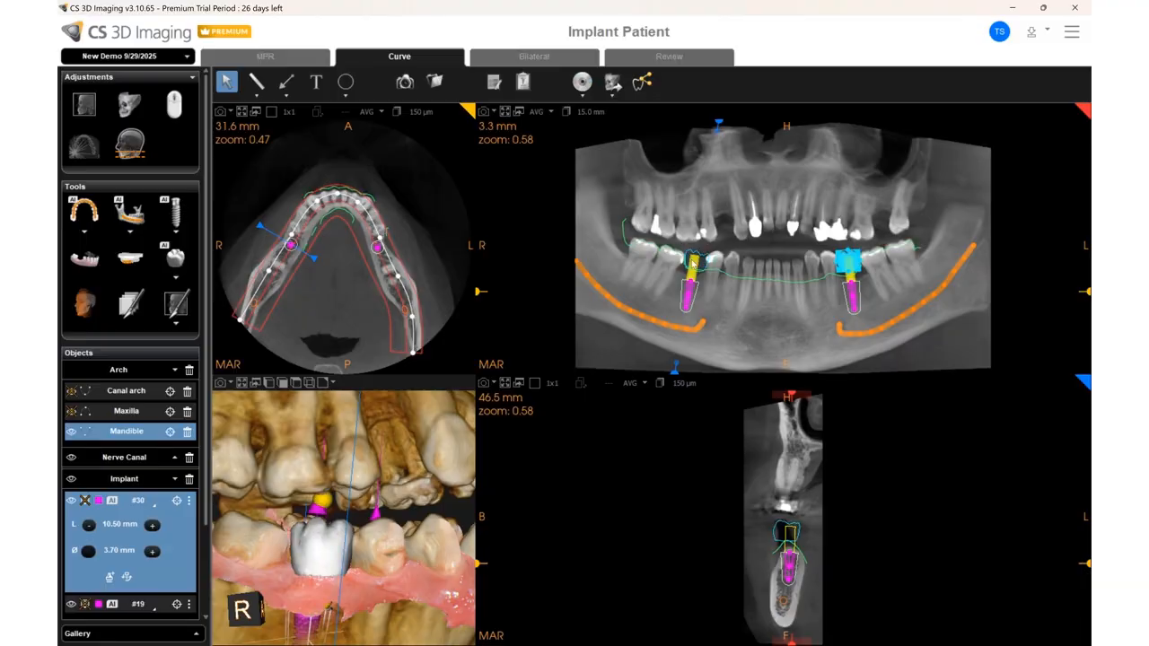
pyautogui.click(692, 263)
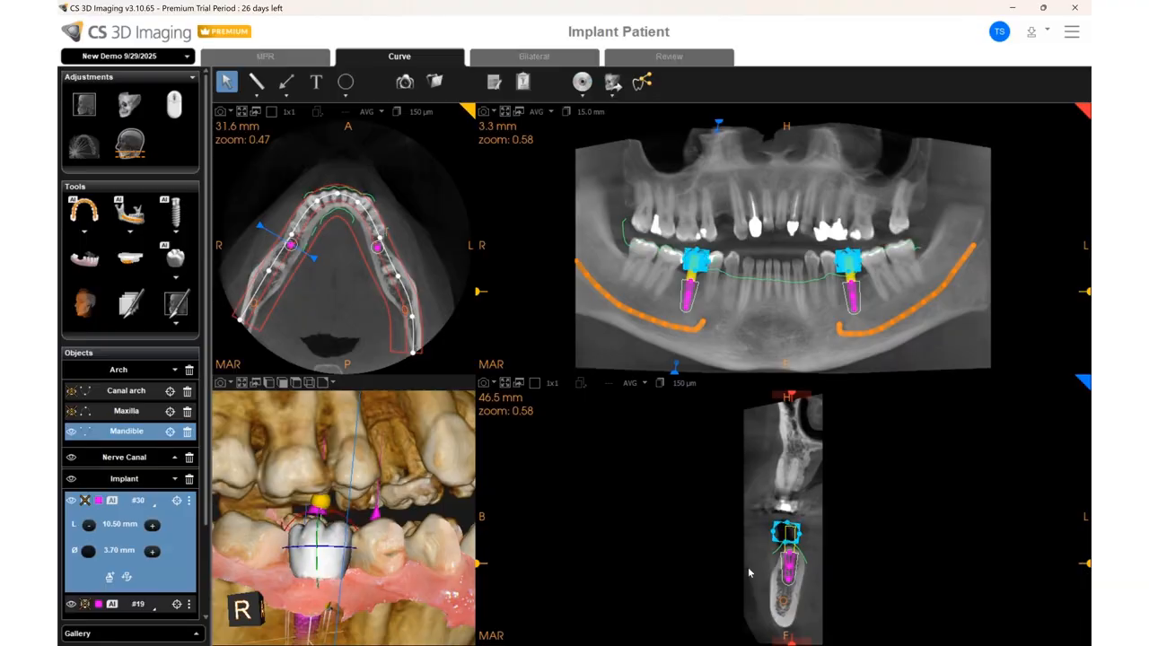
pyautogui.moveTo(773, 534); pyautogui.dragTo(775, 536)
# - Enlarge the 3D view and fine-tune the placement and rotation of crown #30 on its implant
pyautogui.click(242, 384)
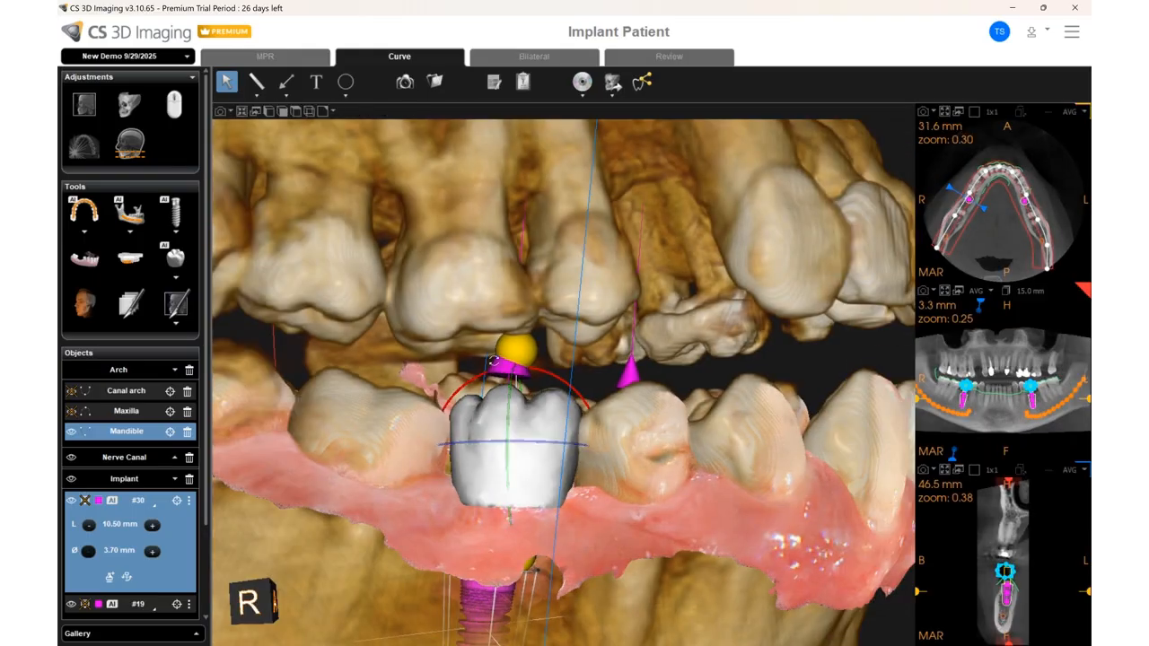
pyautogui.click(517, 358)
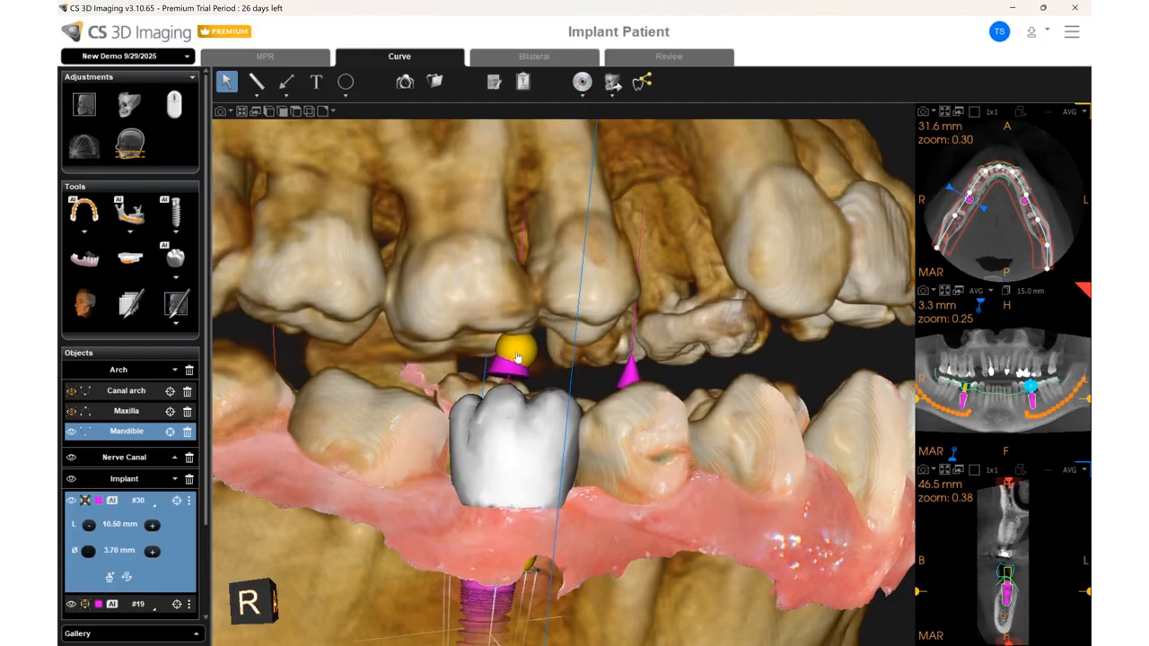
pyautogui.click(517, 358)
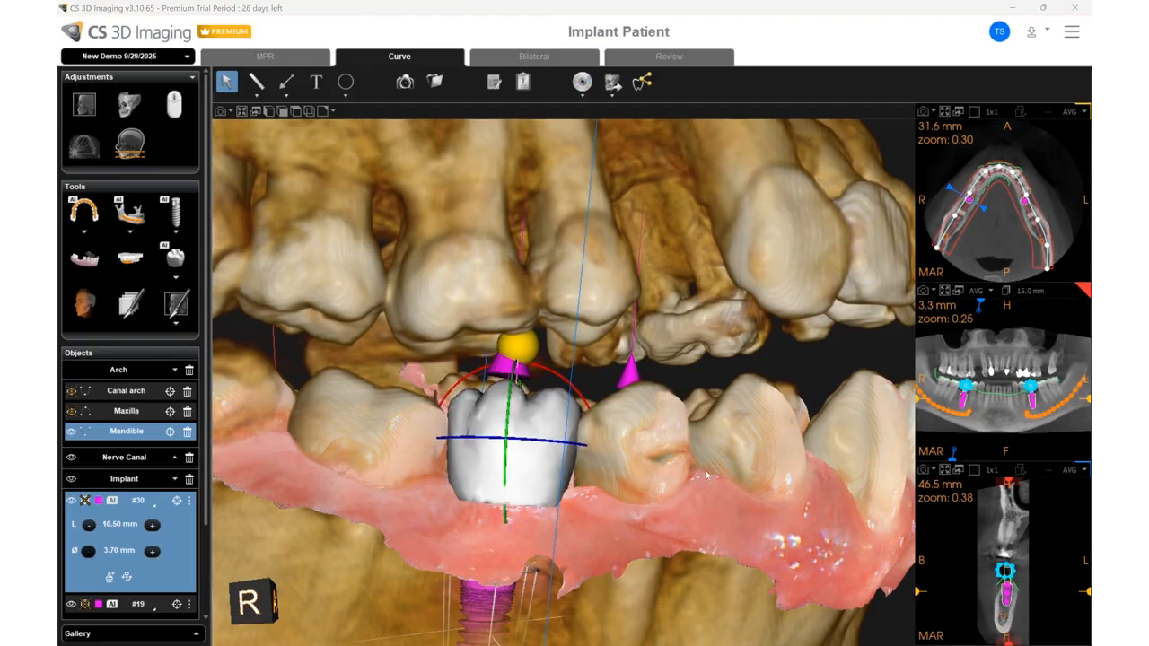
pyautogui.moveTo(553, 440); pyautogui.dragTo(559, 450)
pyautogui.moveTo(559, 377); pyautogui.dragTo(562, 374)
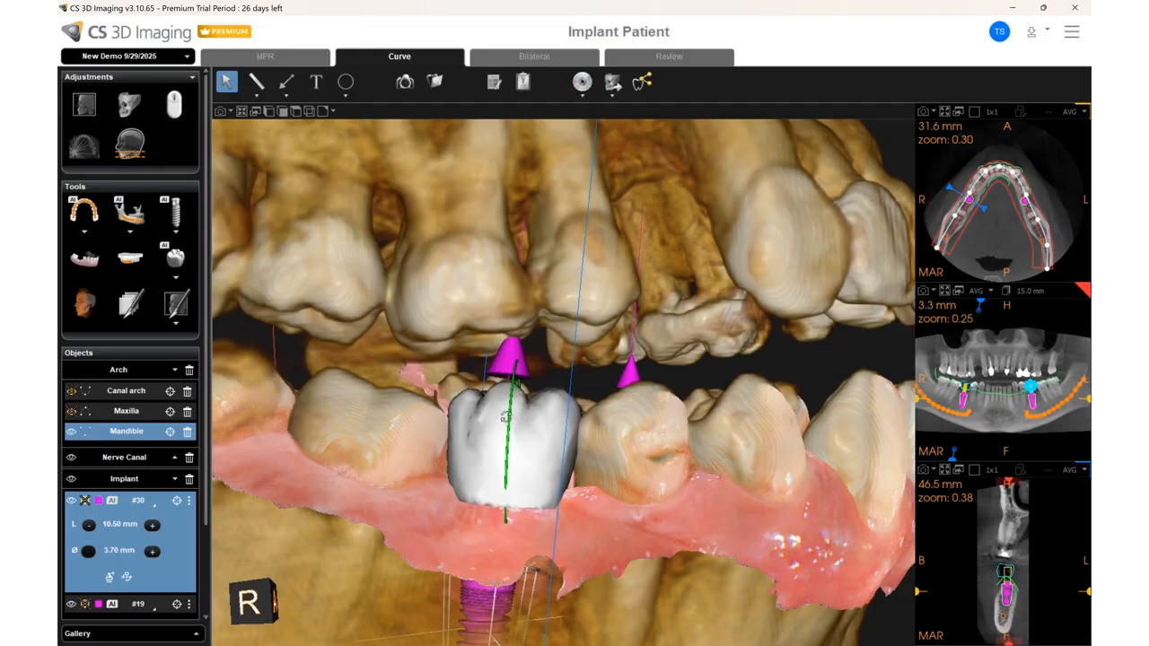
pyautogui.click(507, 415)
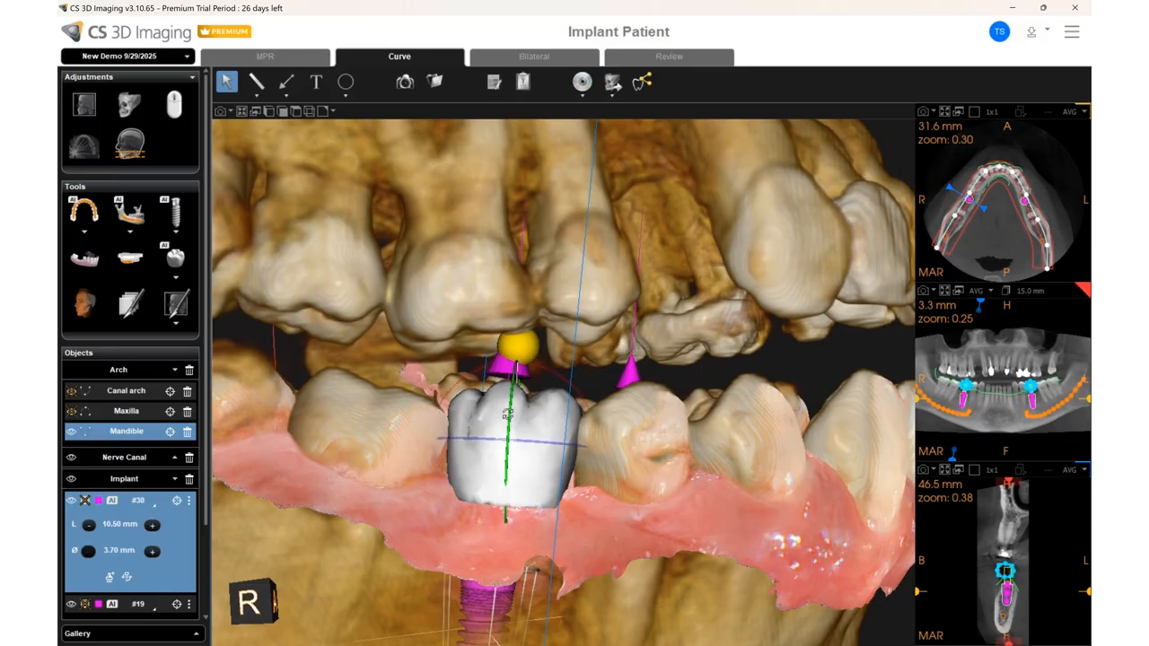
# - Export the volume and PDIP to C:\Users\Desktop\Export
pyautogui.scroll(-2, 176, 570)
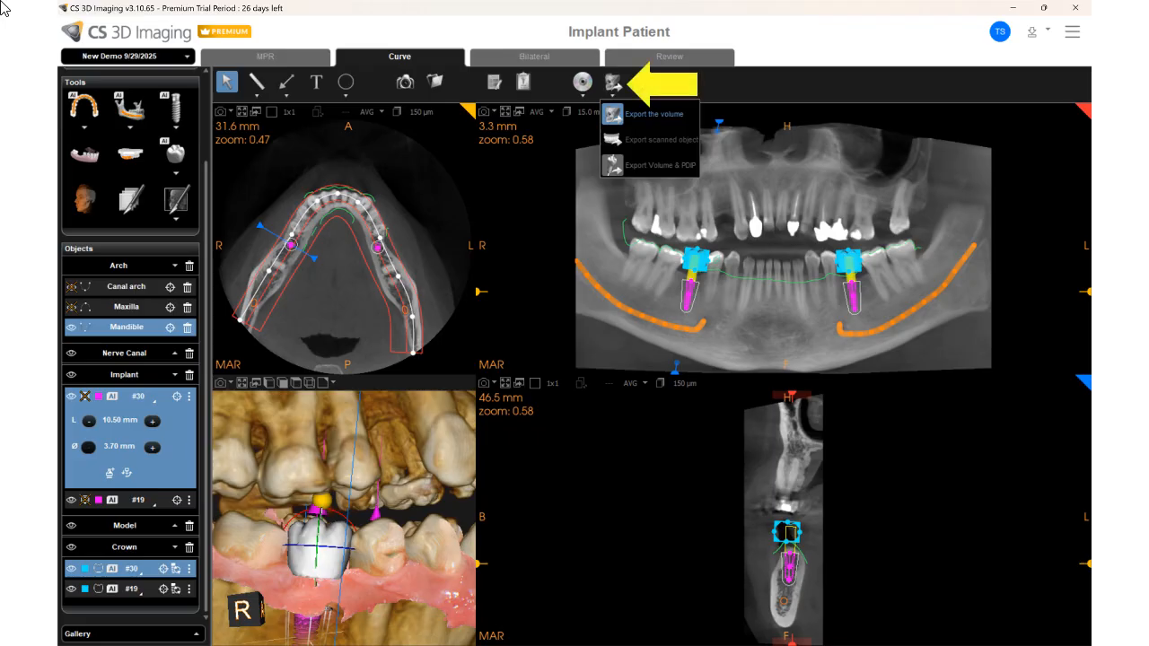
pyautogui.click(660, 175)
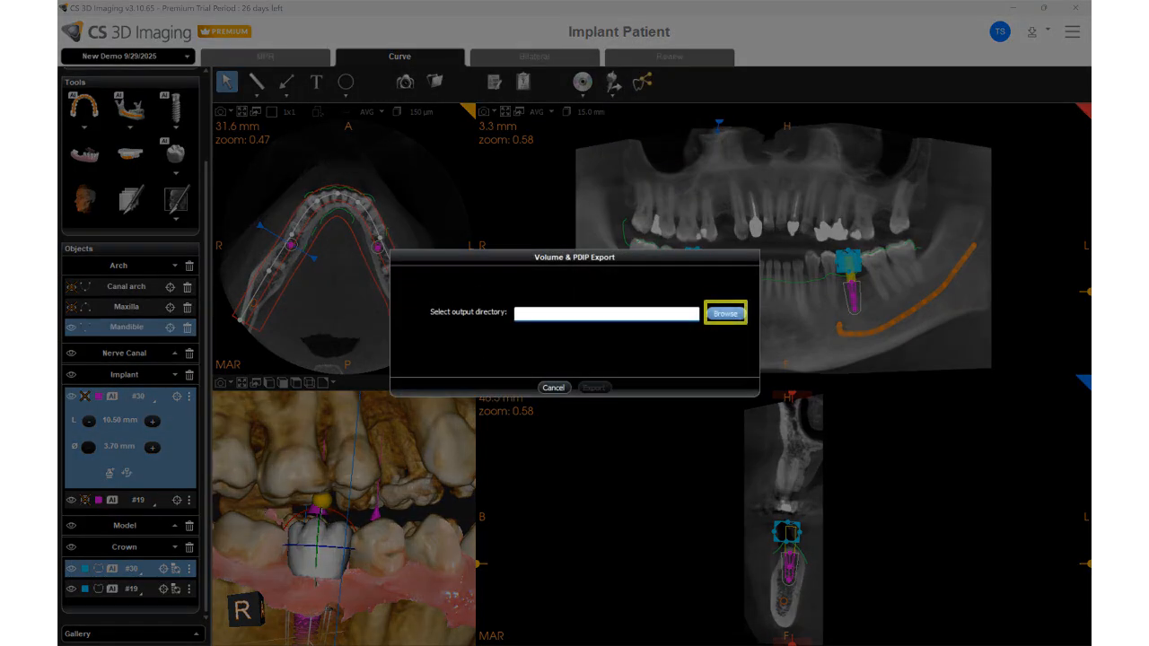
pyautogui.click(725, 313)
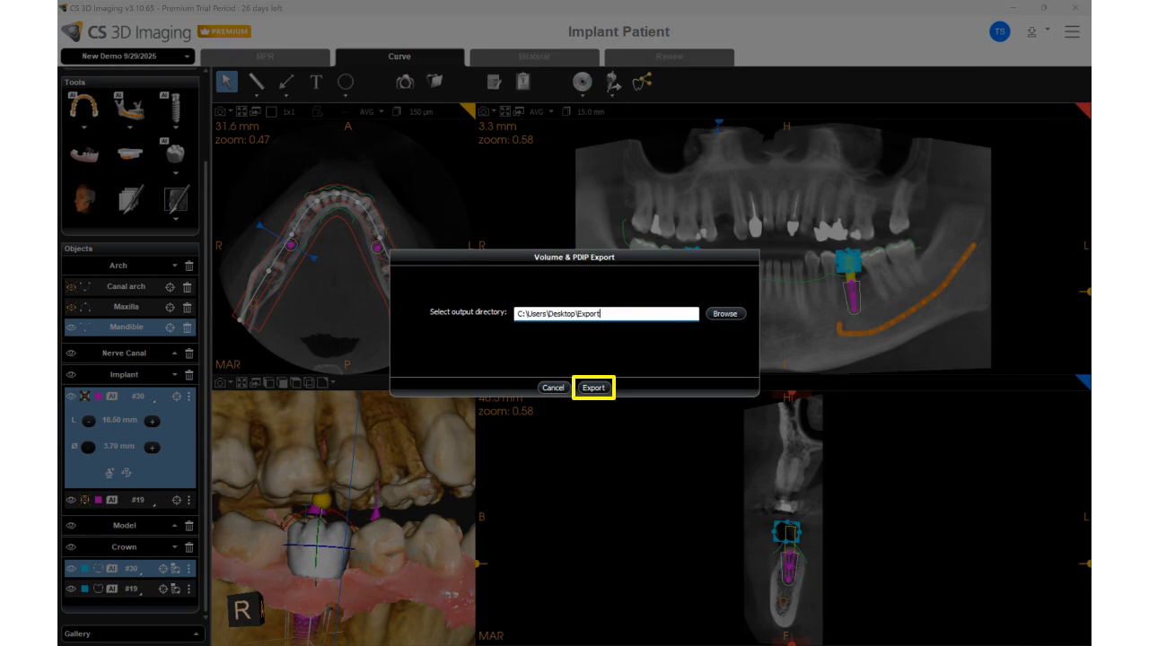
pyautogui.click(593, 388)
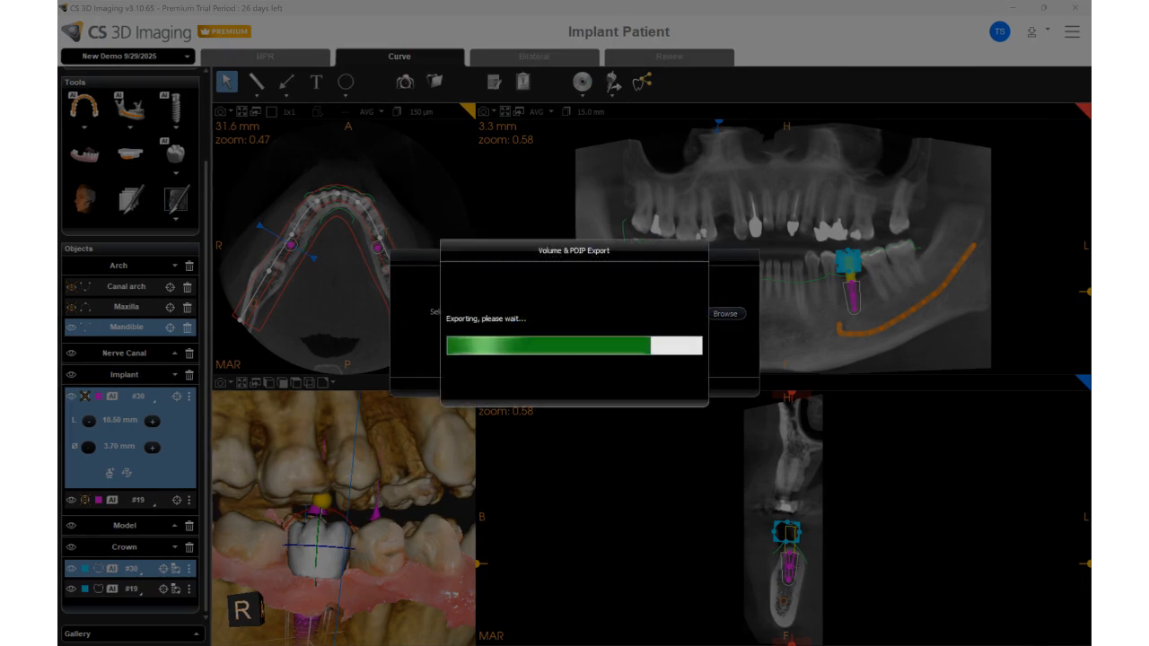